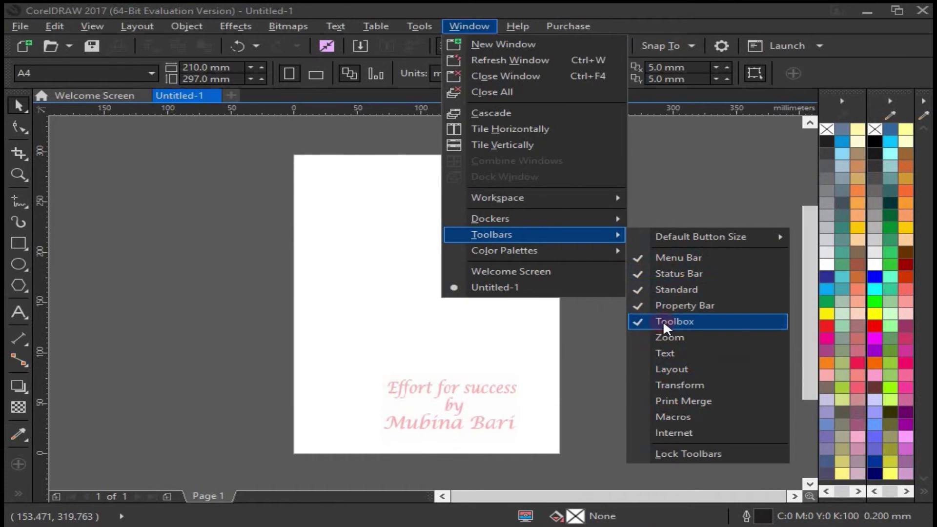
- Hide the Toolbox and restore it to the workspace
{"action": "left_click", "coordinate": [636, 323]}
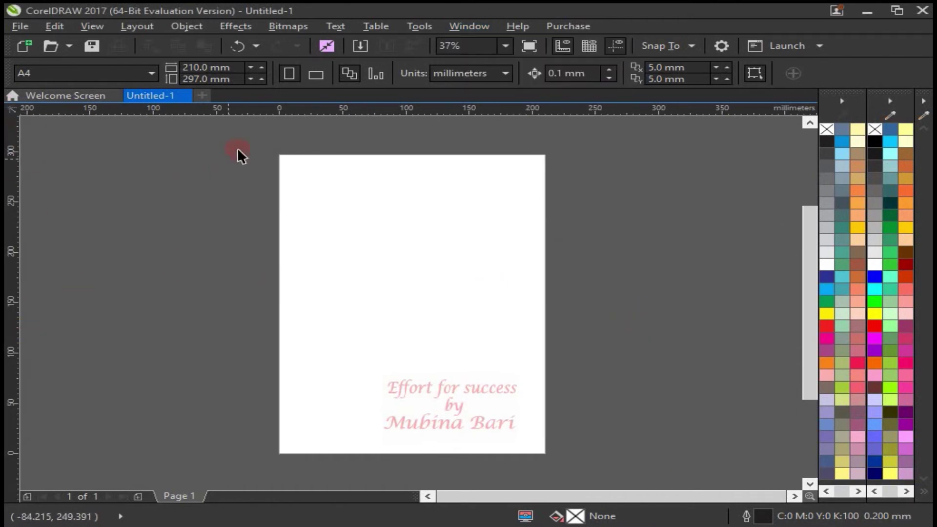
{"action": "left_click", "coordinate": [467, 25]}
{"action": "mouse_move", "coordinate": [491, 235]}
{"action": "left_click", "coordinate": [639, 320]}
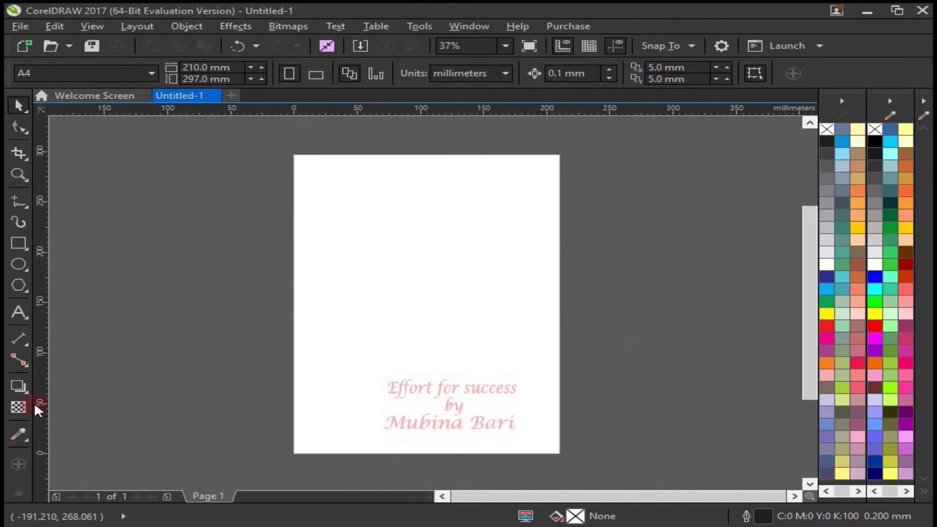
- Display the Text toolbar, move it over the upper part of the drawing area, and close it
{"action": "left_click", "coordinate": [486, 28]}
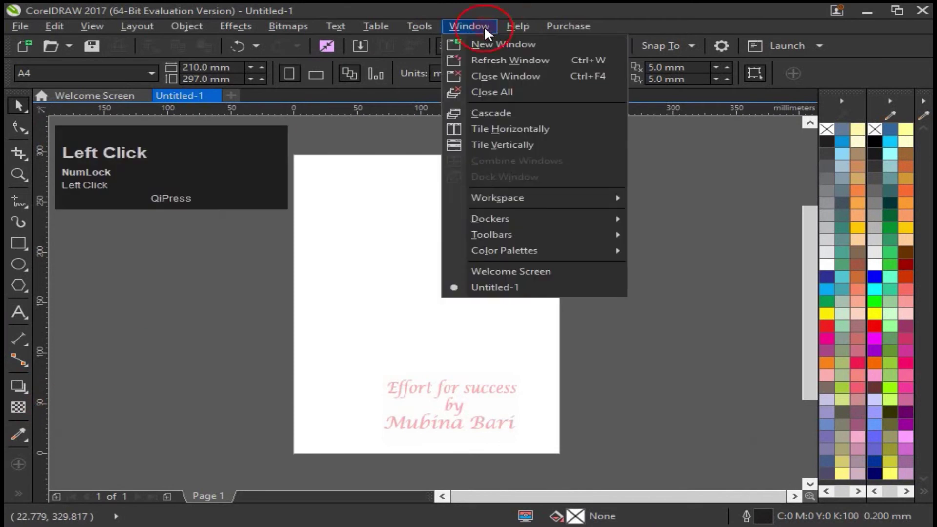
{"action": "mouse_move", "coordinate": [487, 233]}
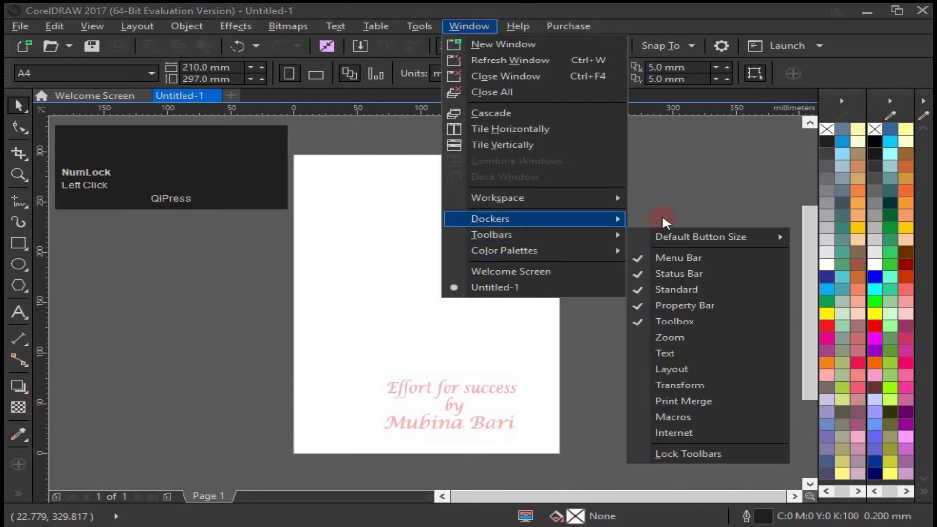
{"action": "left_click", "coordinate": [638, 351]}
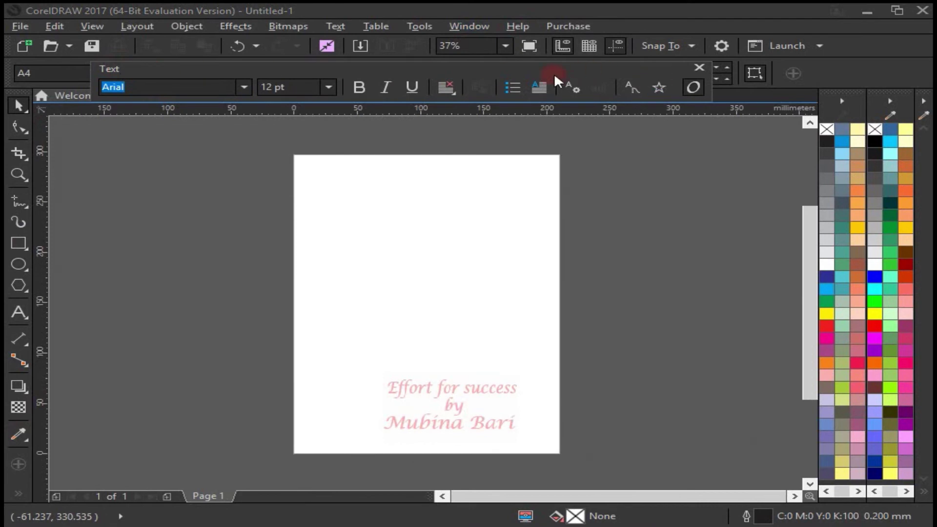
{"action": "left_click_drag", "start_coordinate": [529, 65], "coordinate": [532, 129]}
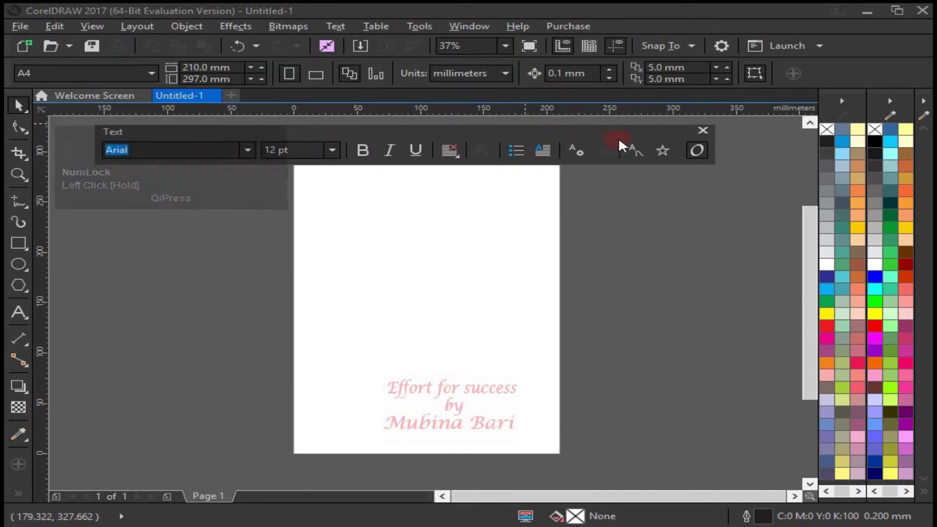
{"action": "left_click", "coordinate": [229, 155]}
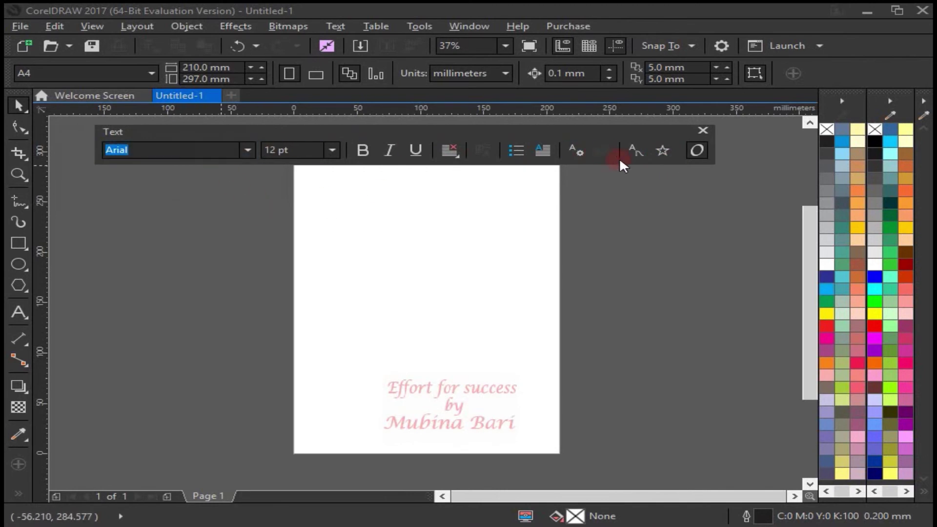
{"action": "left_click", "coordinate": [704, 129]}
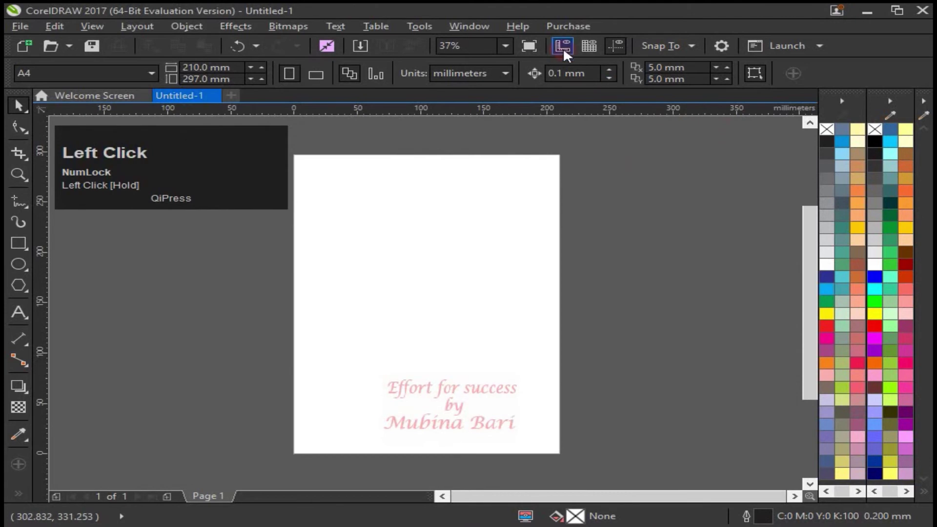
- Display the Transform and Print Merge toolbars as floating toolbars
{"action": "left_click", "coordinate": [473, 21]}
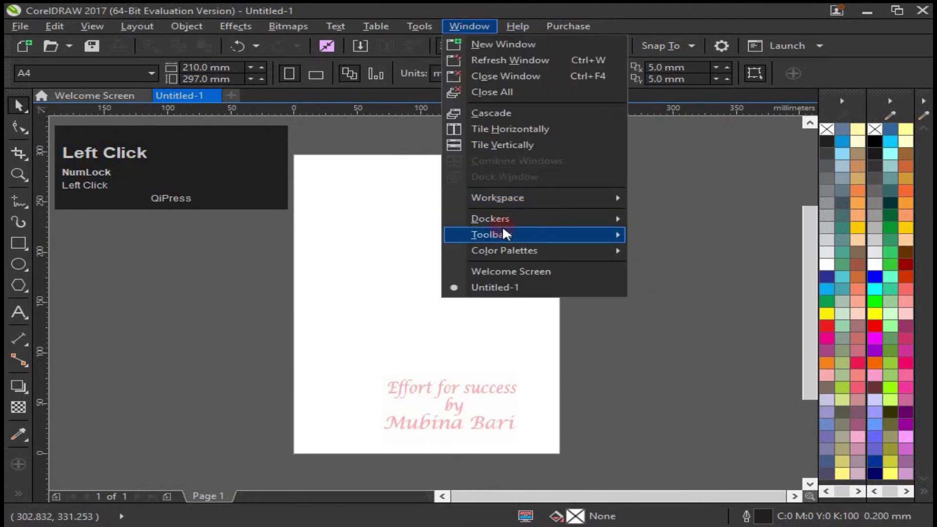
{"action": "mouse_move", "coordinate": [505, 233]}
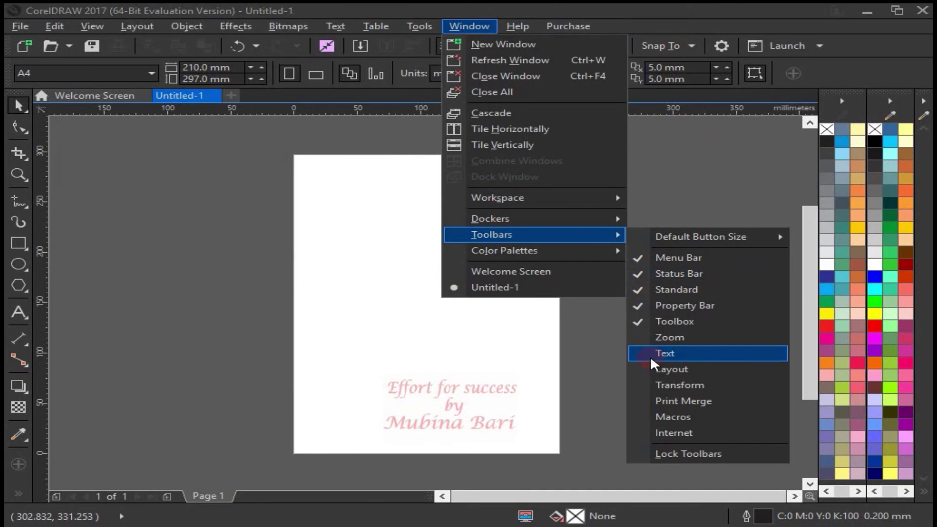
{"action": "left_click", "coordinate": [642, 382]}
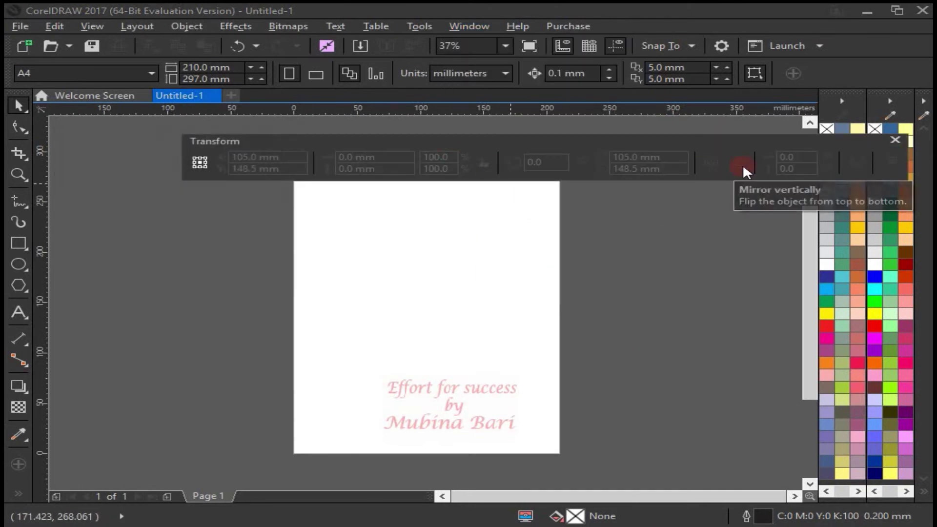
{"action": "left_click", "coordinate": [467, 24]}
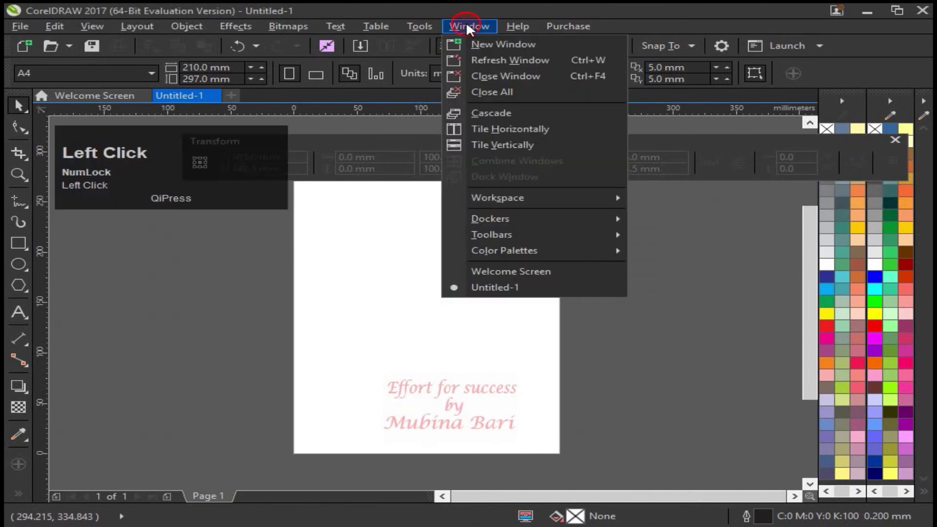
{"action": "mouse_move", "coordinate": [502, 236]}
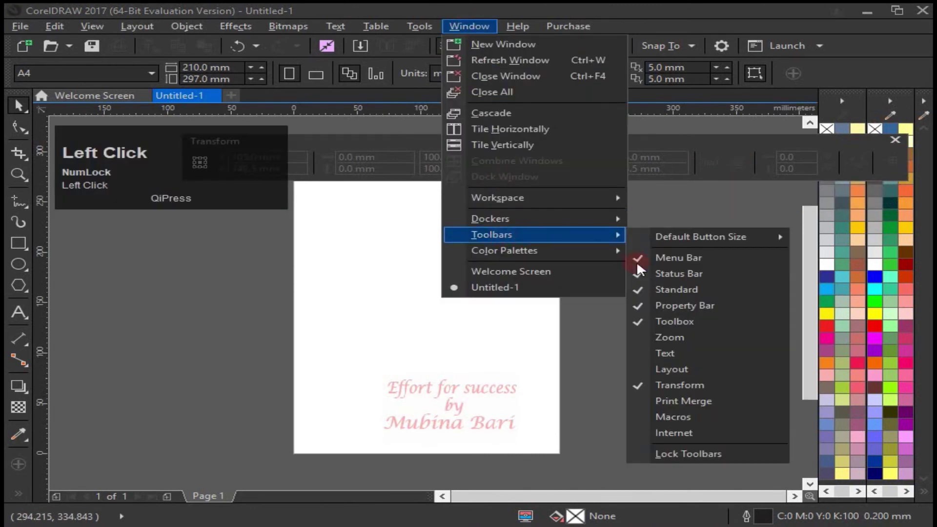
{"action": "left_click", "coordinate": [643, 402]}
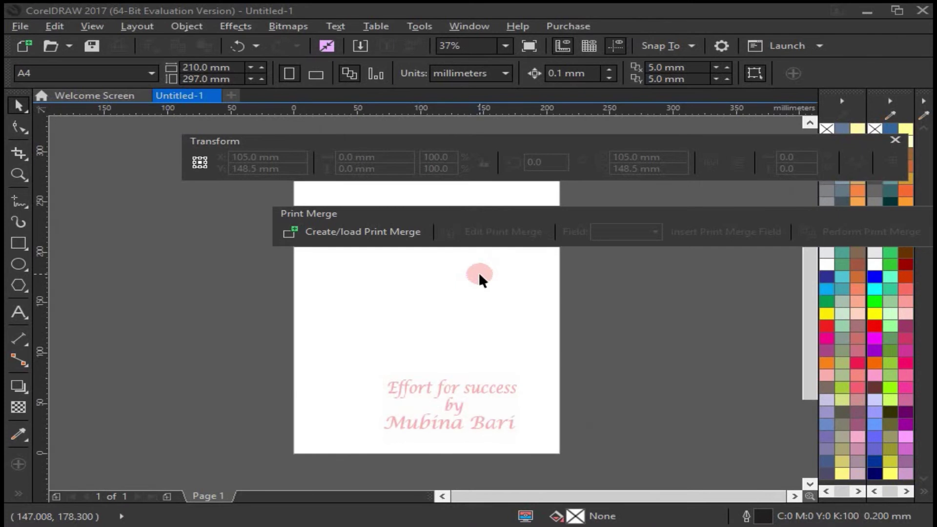
- Hide the Transform toolbar and close the Print Merge toolbar
{"action": "left_click", "coordinate": [463, 27]}
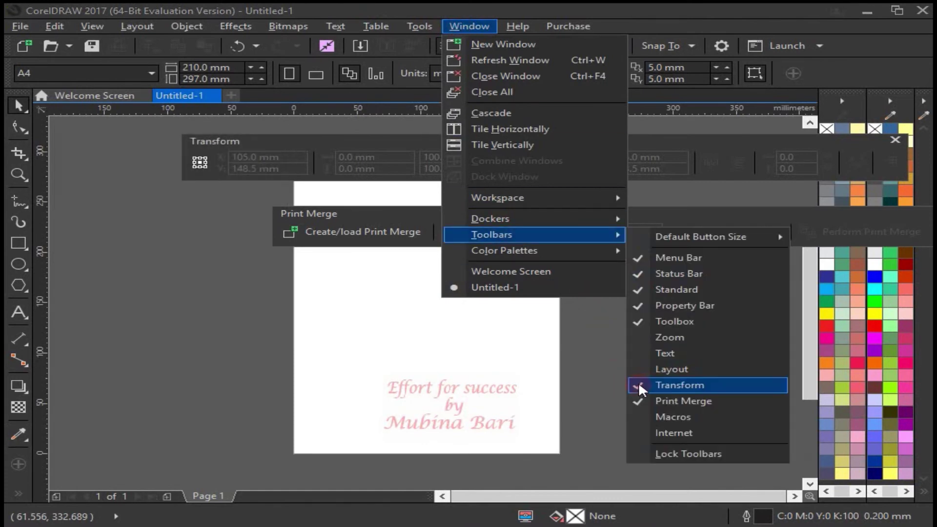
{"action": "left_click", "coordinate": [638, 383]}
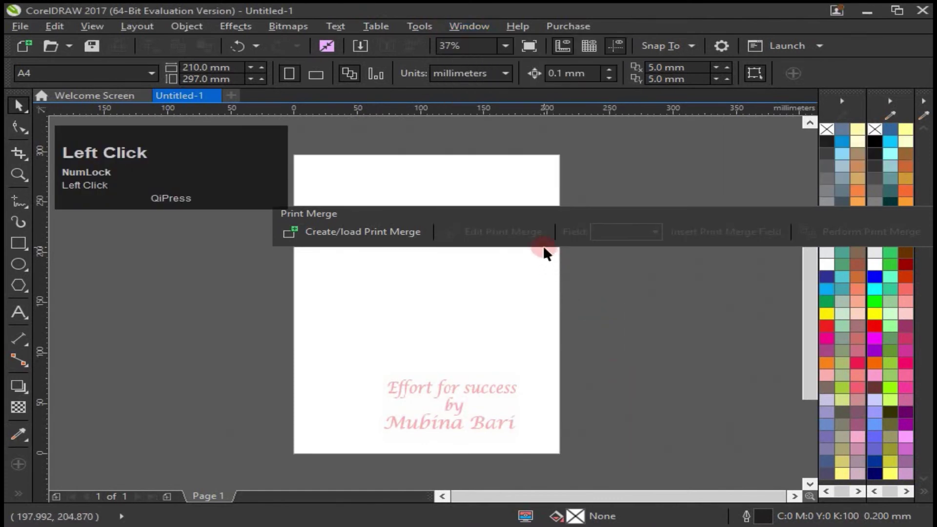
{"action": "left_click_drag", "start_coordinate": [688, 213], "coordinate": [579, 208]}
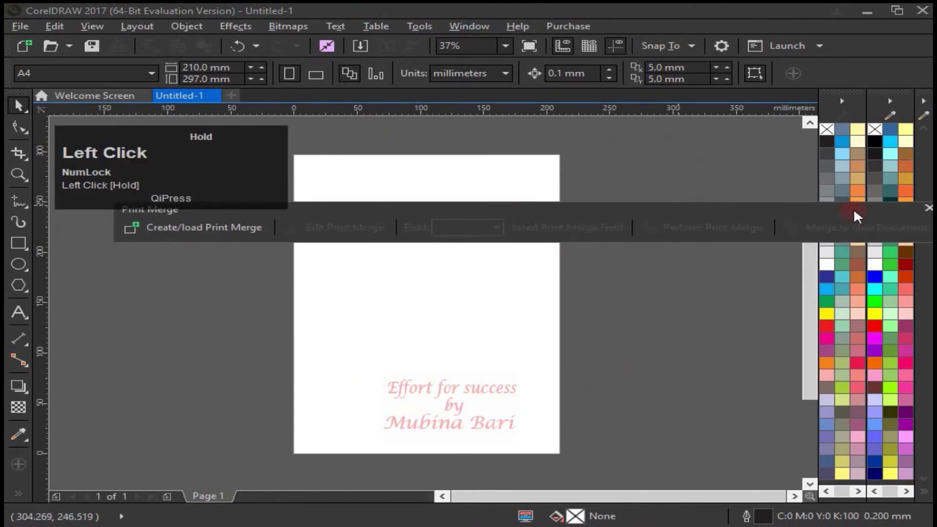
{"action": "left_click", "coordinate": [929, 208]}
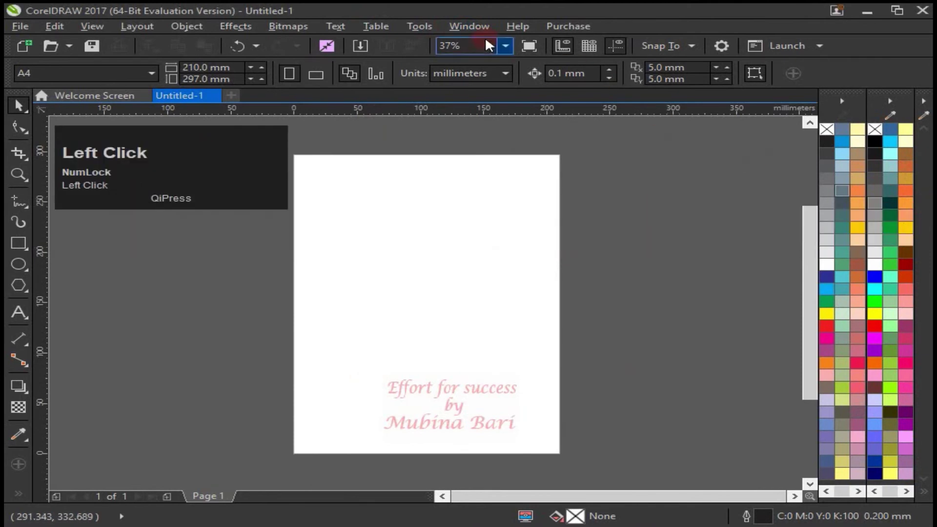
- View the Welcome Screen and return to the Untitled-1 document
{"action": "left_click", "coordinate": [467, 25]}
{"action": "mouse_move", "coordinate": [495, 235]}
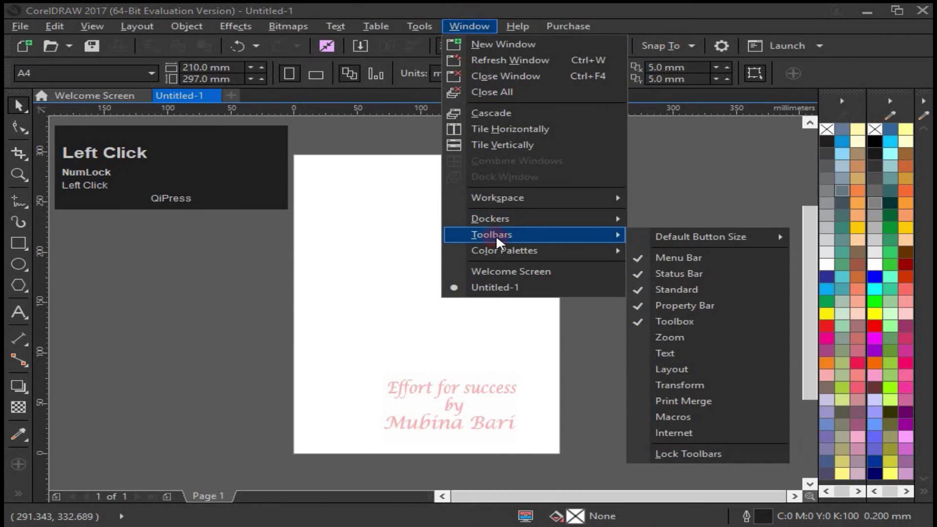
{"action": "mouse_move", "coordinate": [520, 258]}
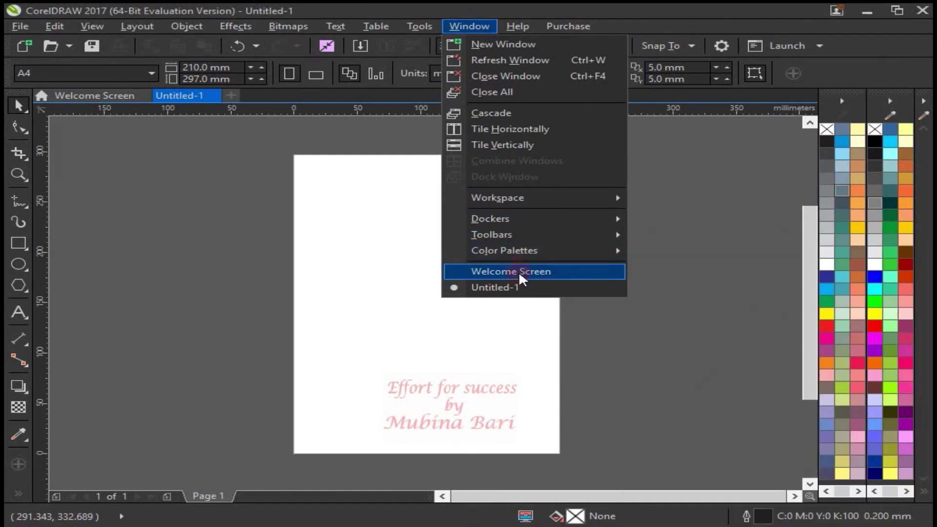
{"action": "left_click", "coordinate": [518, 271]}
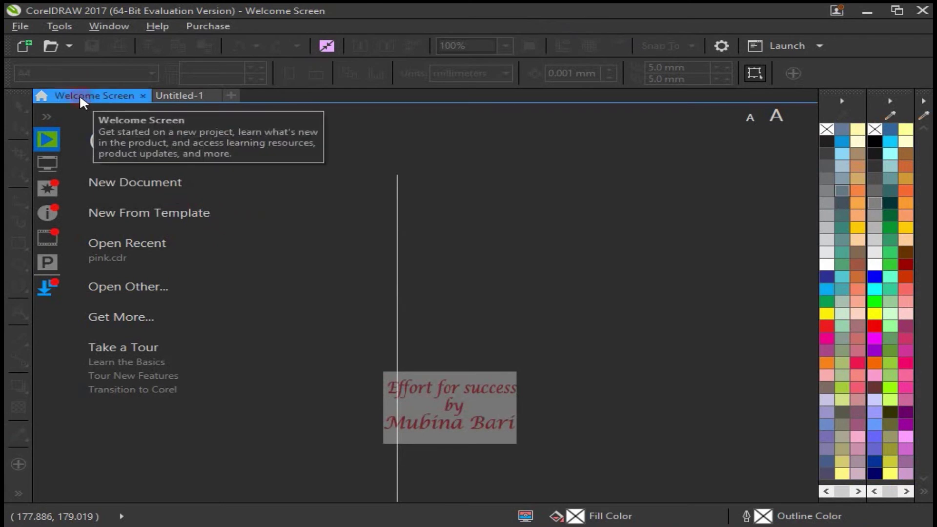
{"action": "left_click", "coordinate": [175, 96]}
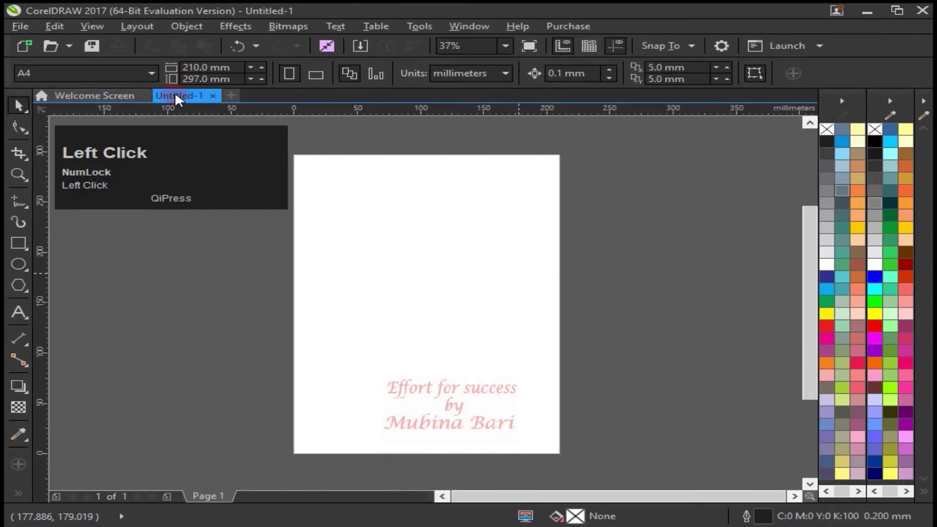
{"action": "left_click", "coordinate": [467, 26]}
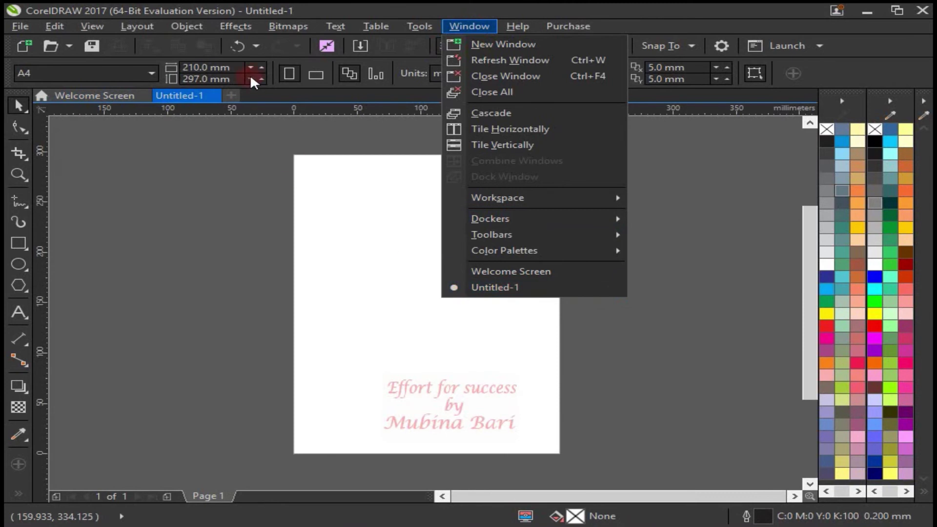
{"action": "left_click", "coordinate": [237, 15]}
{"action": "left_click", "coordinate": [312, 9]}
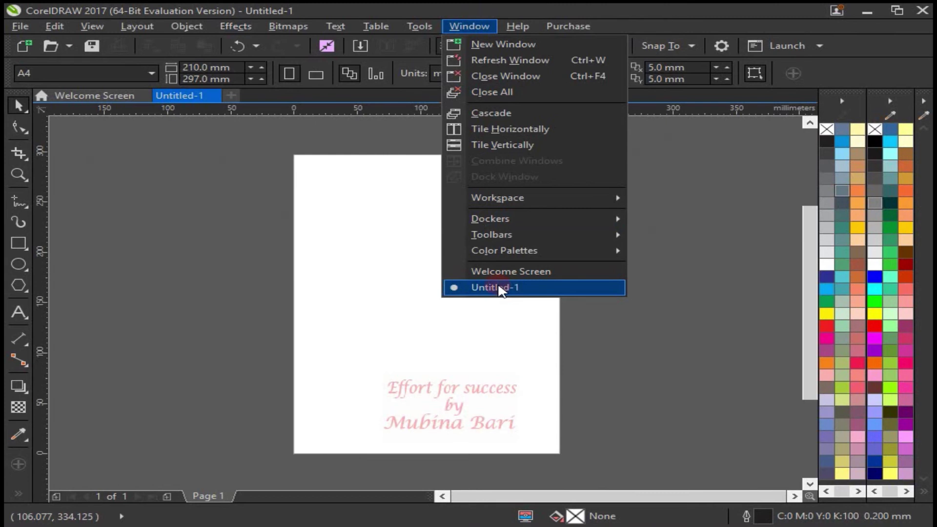
- Draw a rectangle about 104 by 106 mm near the middle of the page and fill it with red (C:0 M:100 Y:100 K:0)
{"action": "left_click", "coordinate": [636, 356]}
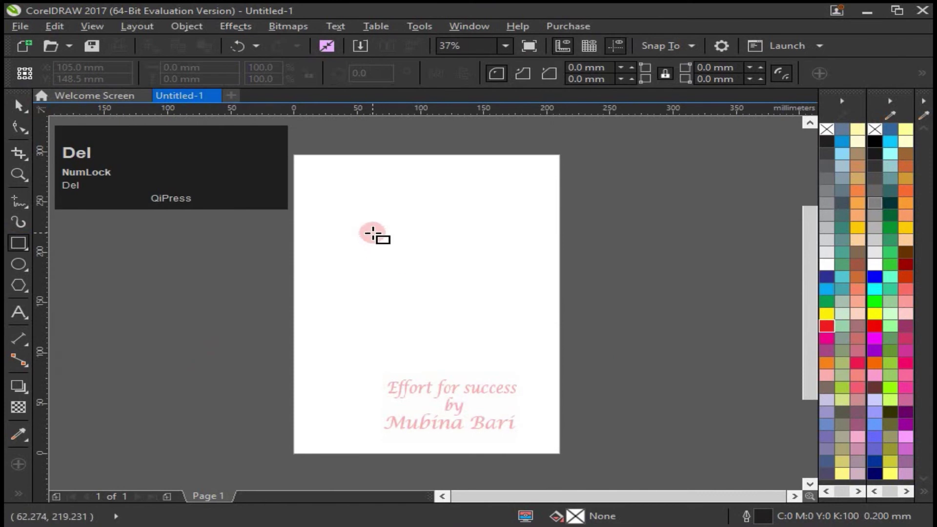
{"action": "left_click_drag", "start_coordinate": [373, 233], "coordinate": [504, 339]}
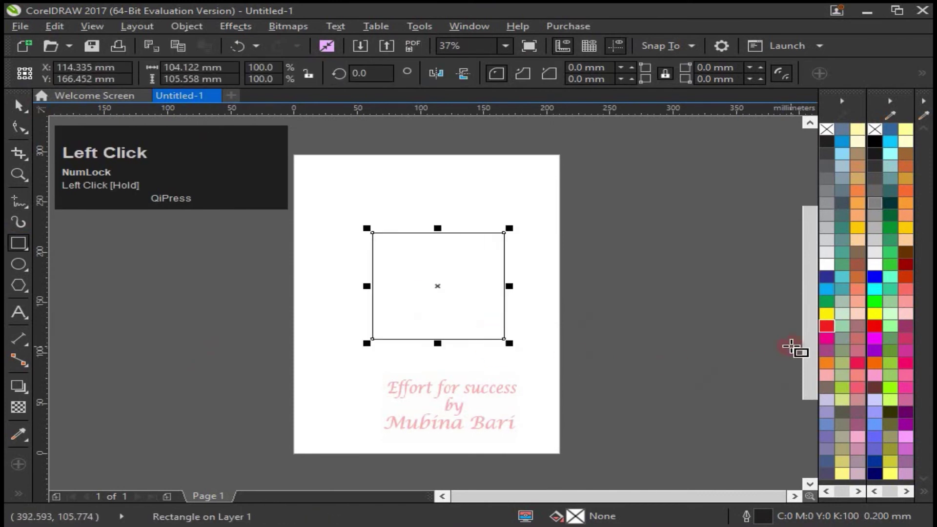
{"action": "left_click", "coordinate": [831, 327]}
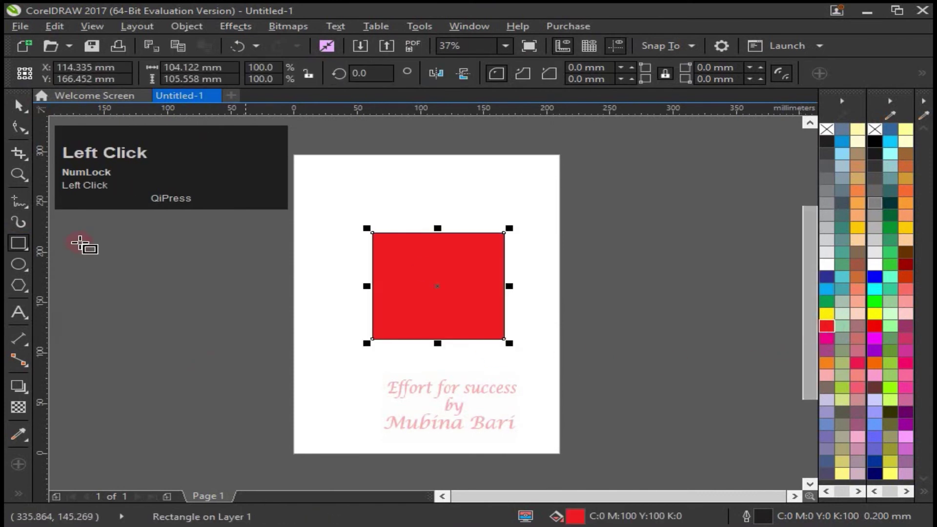
- Save the drawing to the Desktop under the file name red in CDR format
{"action": "left_click", "coordinate": [19, 27]}
{"action": "left_click", "coordinate": [49, 166]}
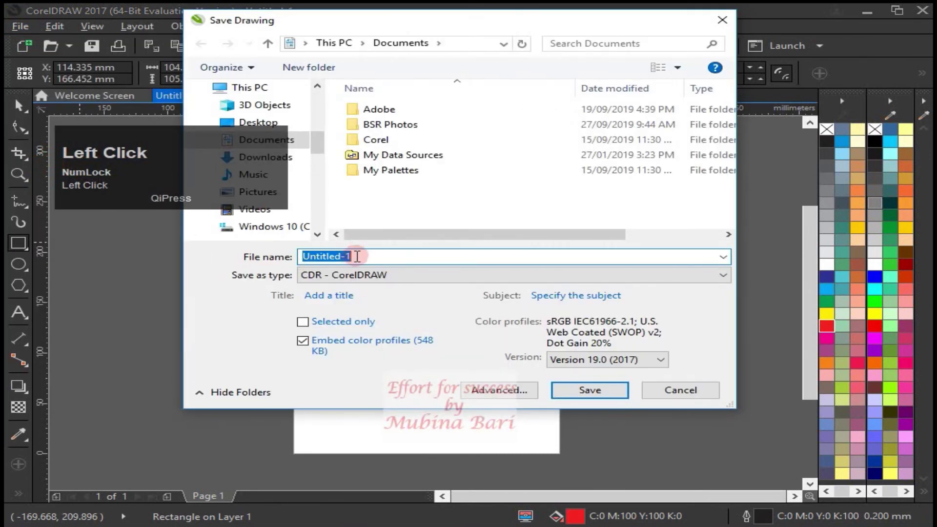
{"action": "left_click", "coordinate": [358, 256]}
{"action": "key", "text": "BackSpace"}
{"action": "type", "text": "red"}
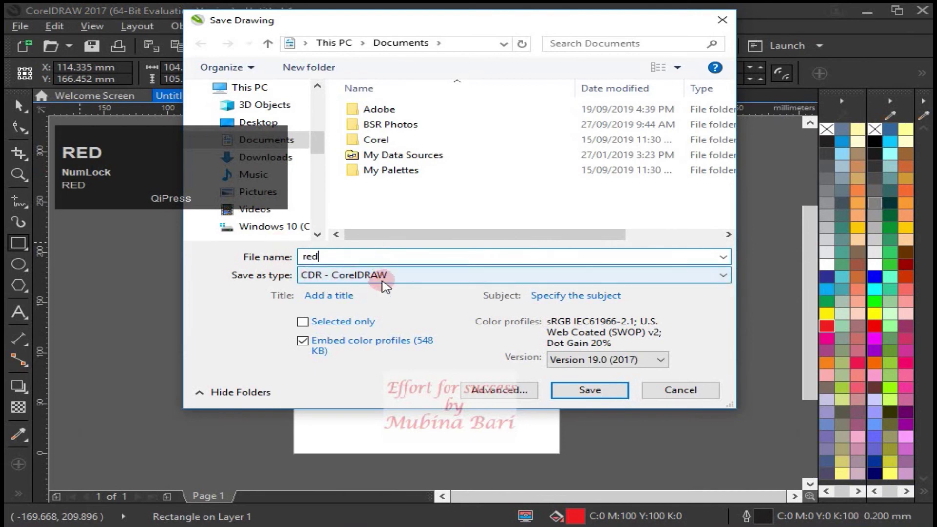
{"action": "left_click", "coordinate": [271, 122]}
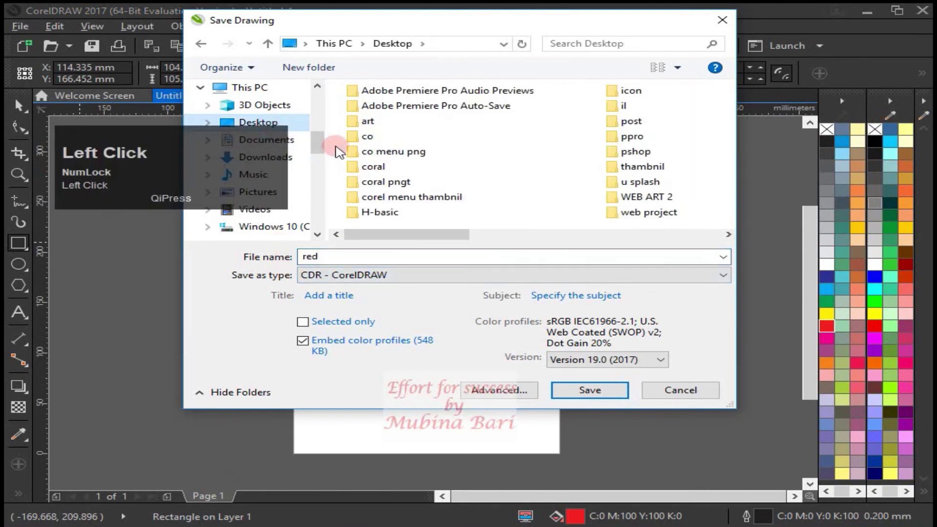
{"action": "left_click", "coordinate": [578, 393]}
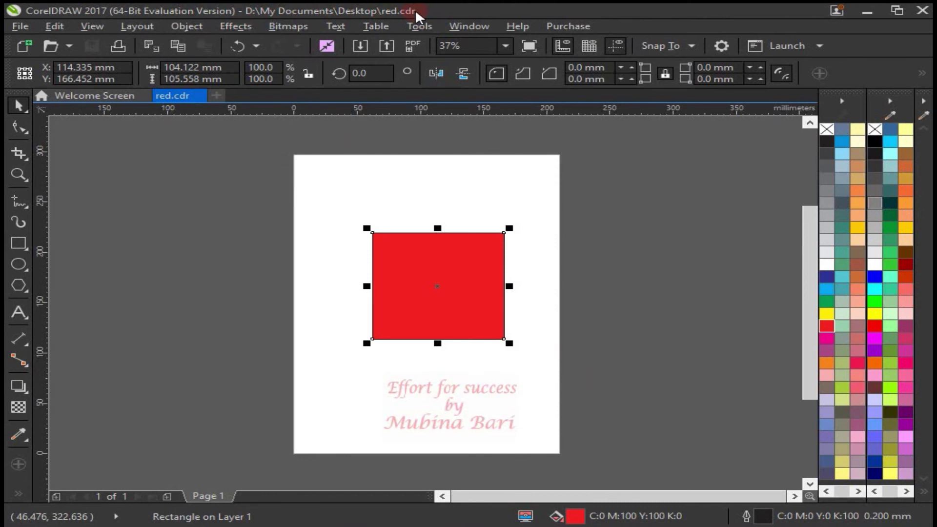
- Check the list of open documents and deselect the red rectangle
{"action": "left_click", "coordinate": [469, 27]}
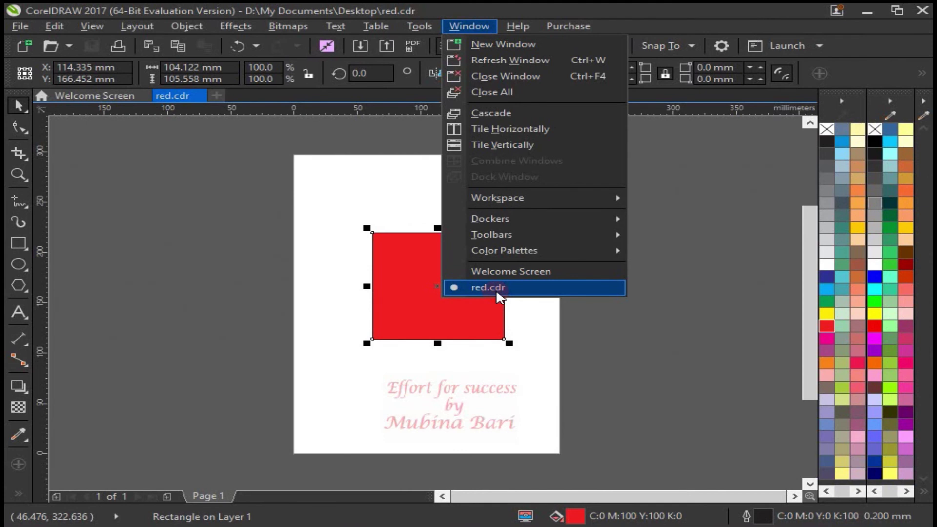
{"action": "left_click", "coordinate": [581, 124]}
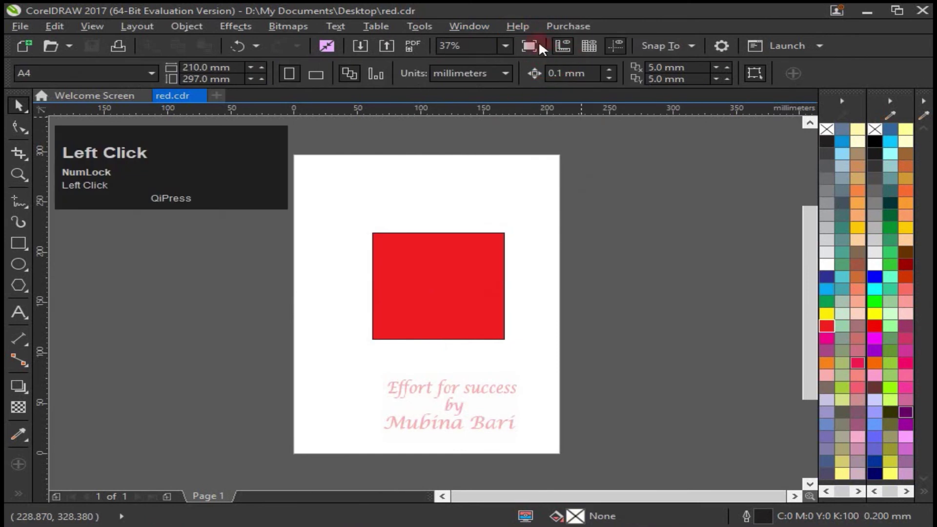
- View the What's New in 2017 page and return to the red.cdr drawing
{"action": "left_click", "coordinate": [520, 28]}
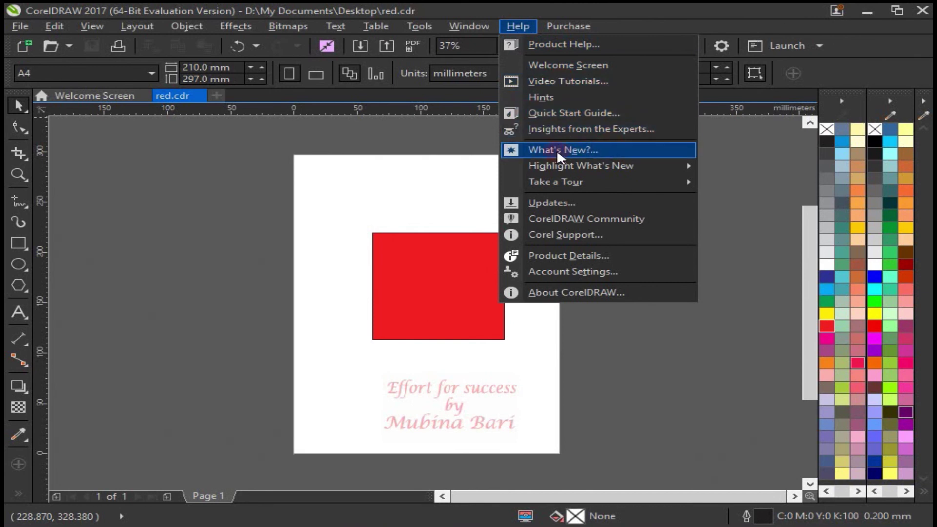
{"action": "mouse_move", "coordinate": [596, 171]}
{"action": "left_click", "coordinate": [573, 271]}
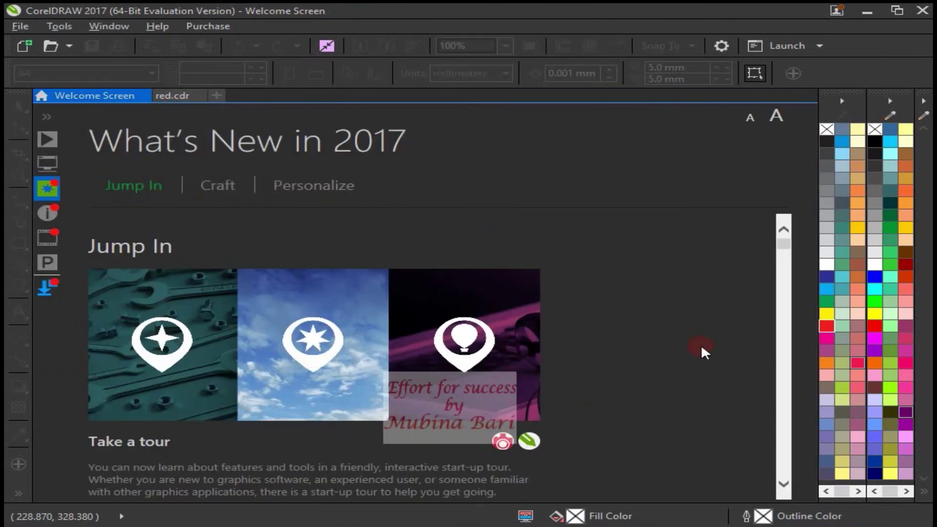
{"action": "left_click_drag", "start_coordinate": [783, 245], "coordinate": [758, 228]}
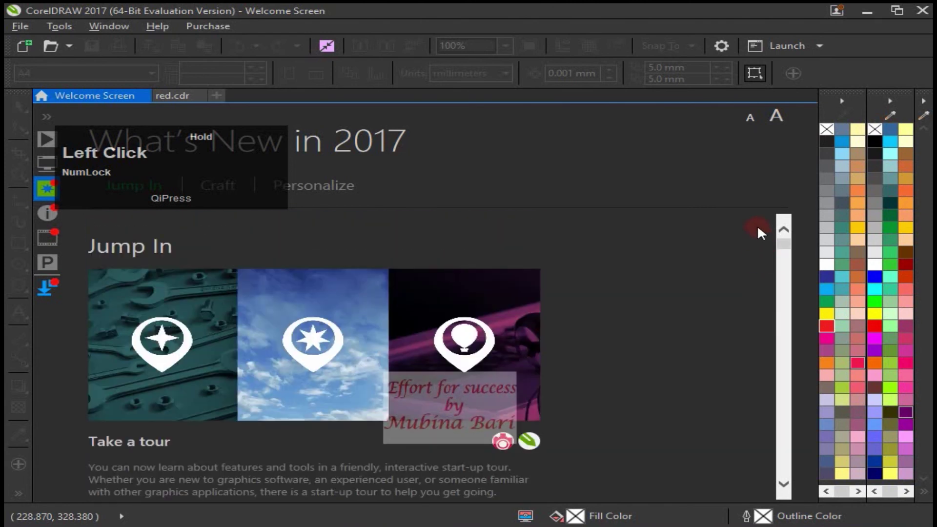
{"action": "left_click", "coordinate": [192, 96]}
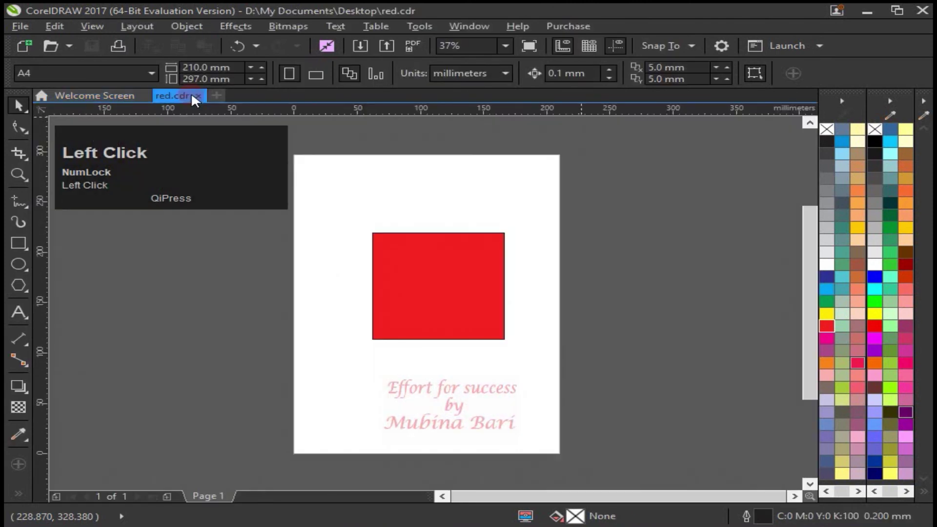
{"action": "left_click", "coordinate": [510, 24]}
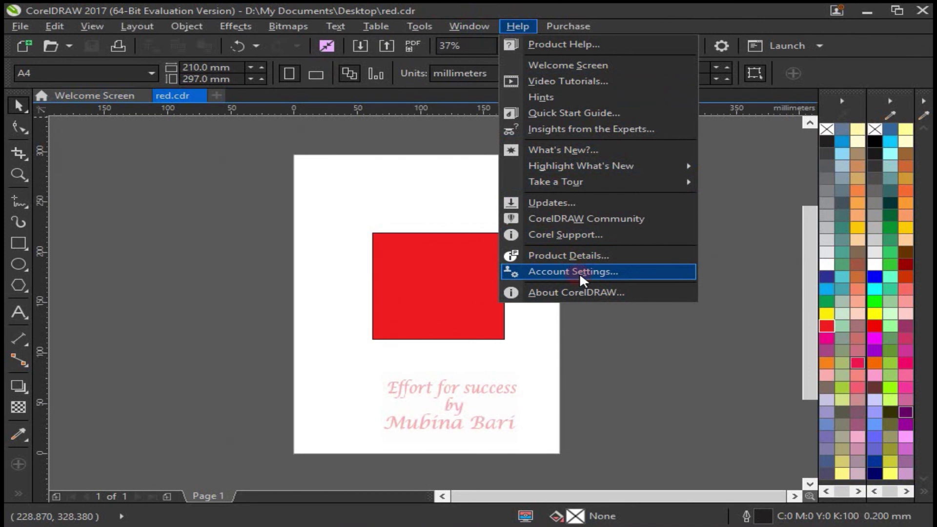
{"action": "left_click", "coordinate": [670, 334]}
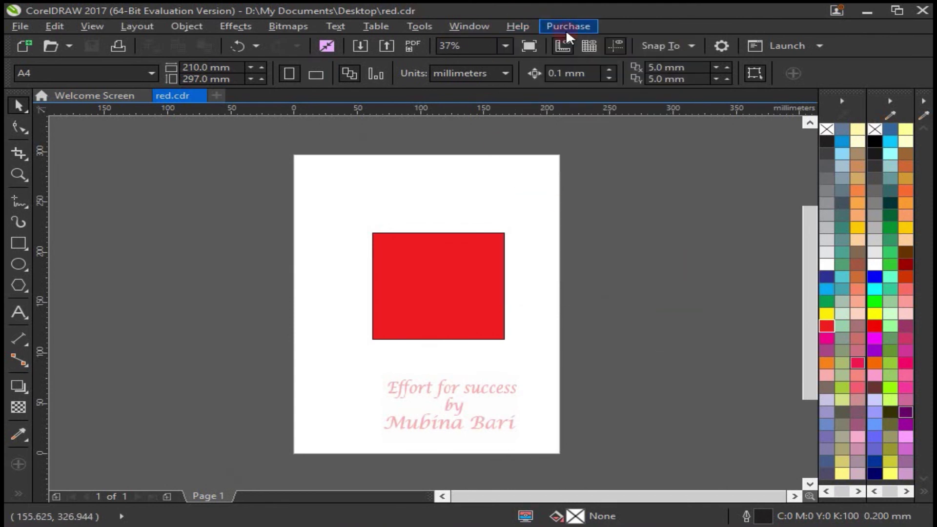